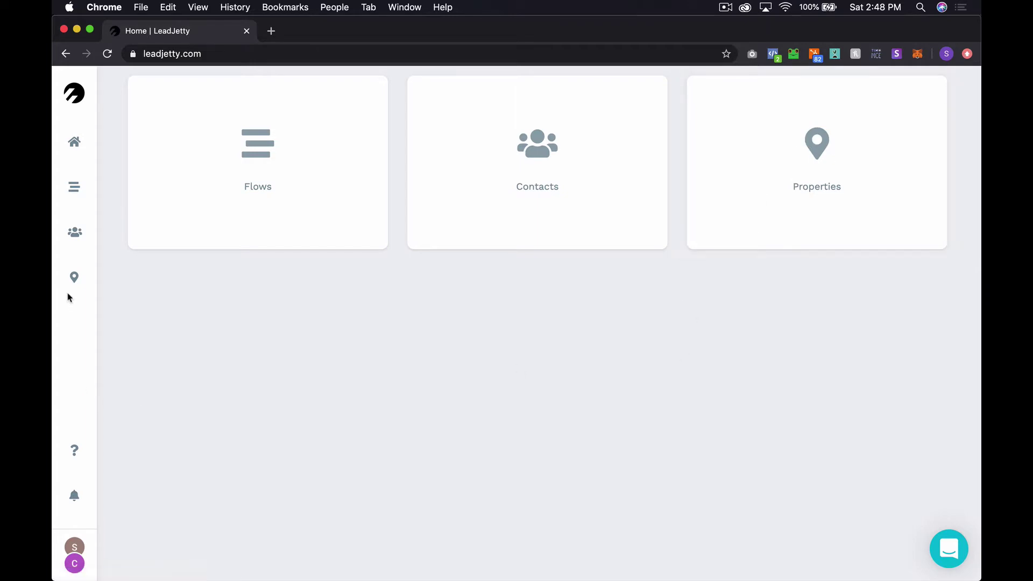
- Create a property named Central Standard Tech with the custom domain hi.cst.work
{"action": "left_click", "coordinate": [74, 277]}
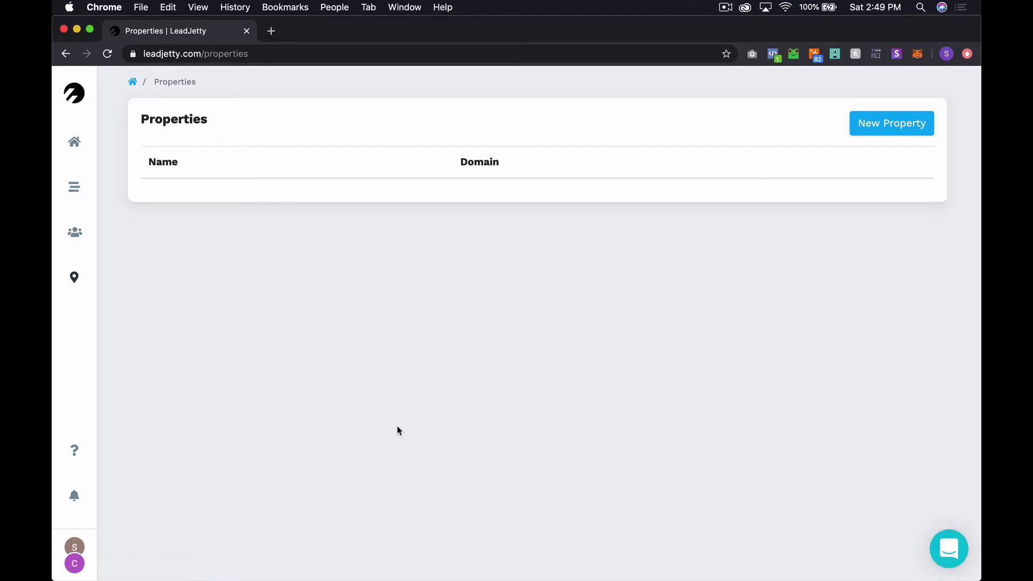
{"action": "left_click", "coordinate": [878, 133]}
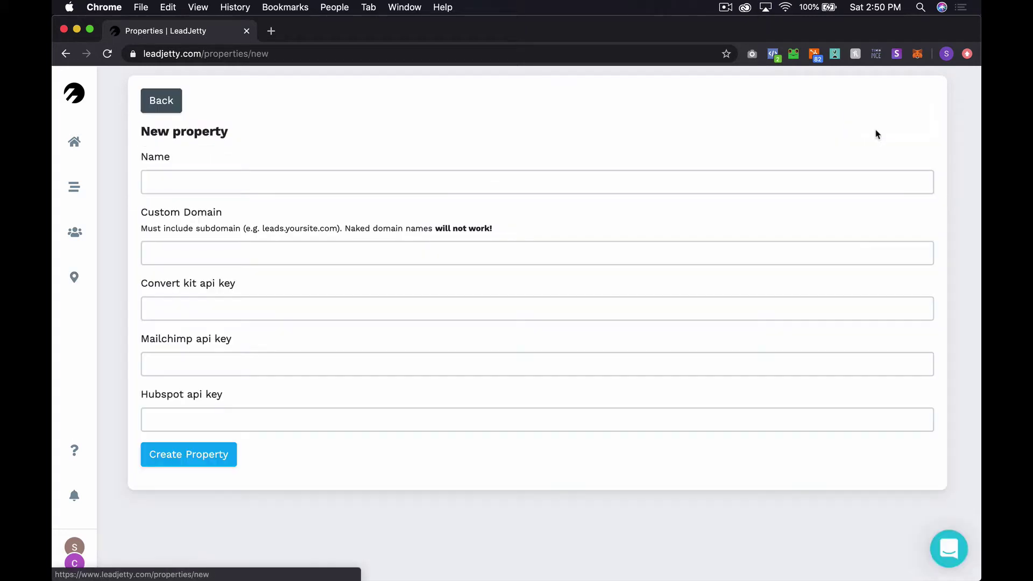
{"action": "left_click", "coordinate": [390, 189]}
{"action": "type", "text": "Cent"}
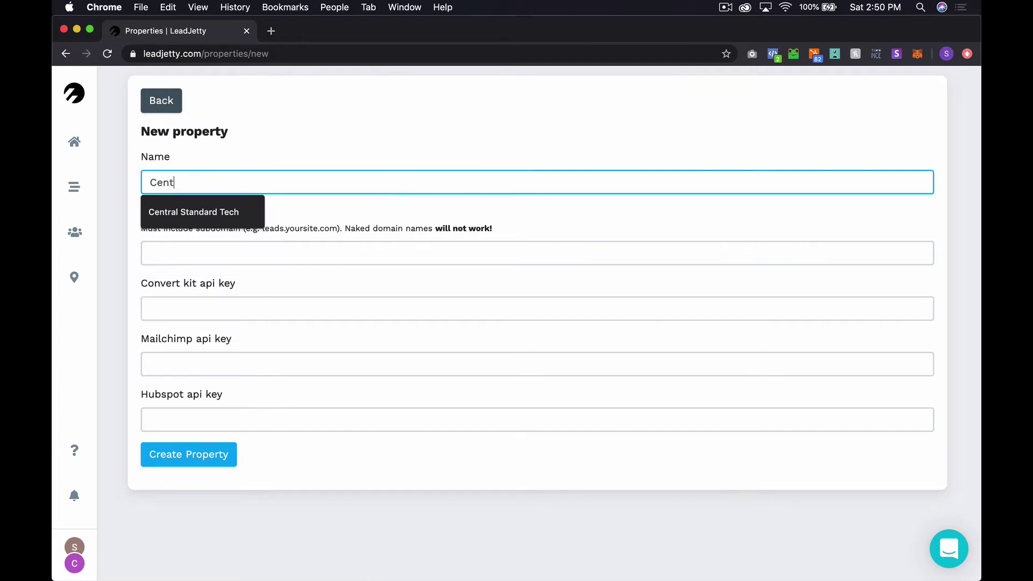
{"action": "key", "text": "Down"}
{"action": "key", "text": "Return"}
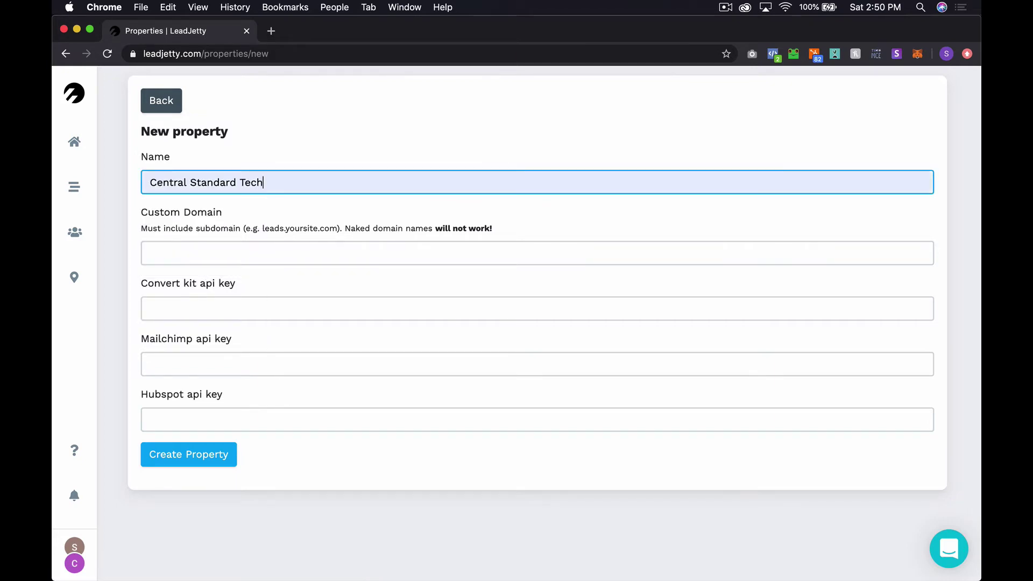
{"action": "left_click", "coordinate": [247, 251]}
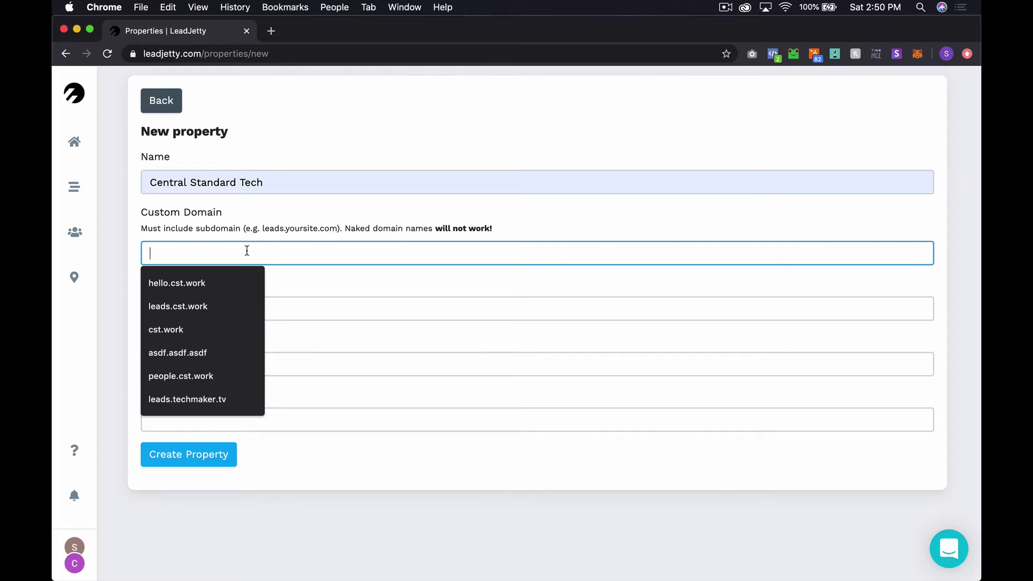
{"action": "type", "text": "hi.cst."}
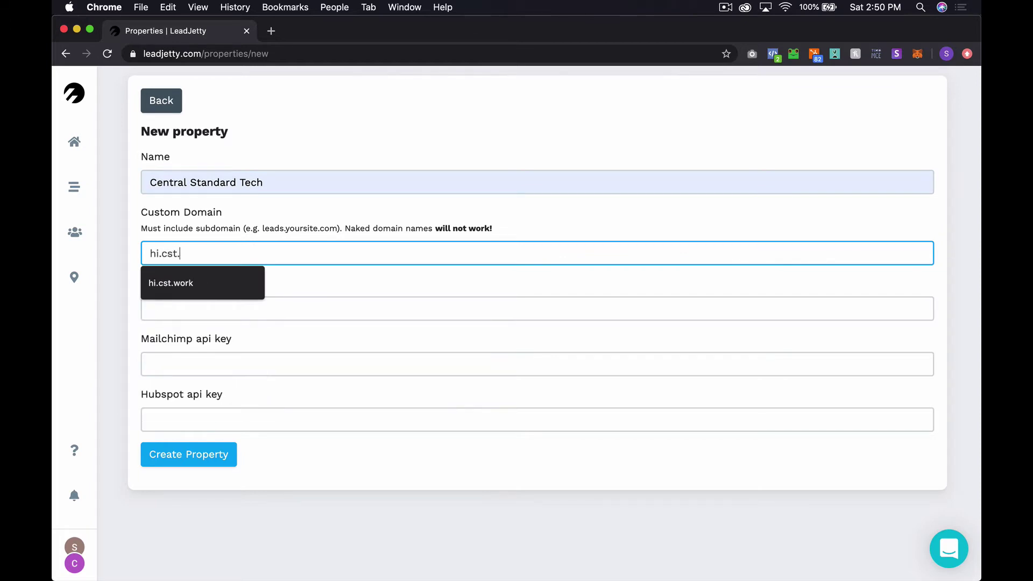
{"action": "type", "text": "work"}
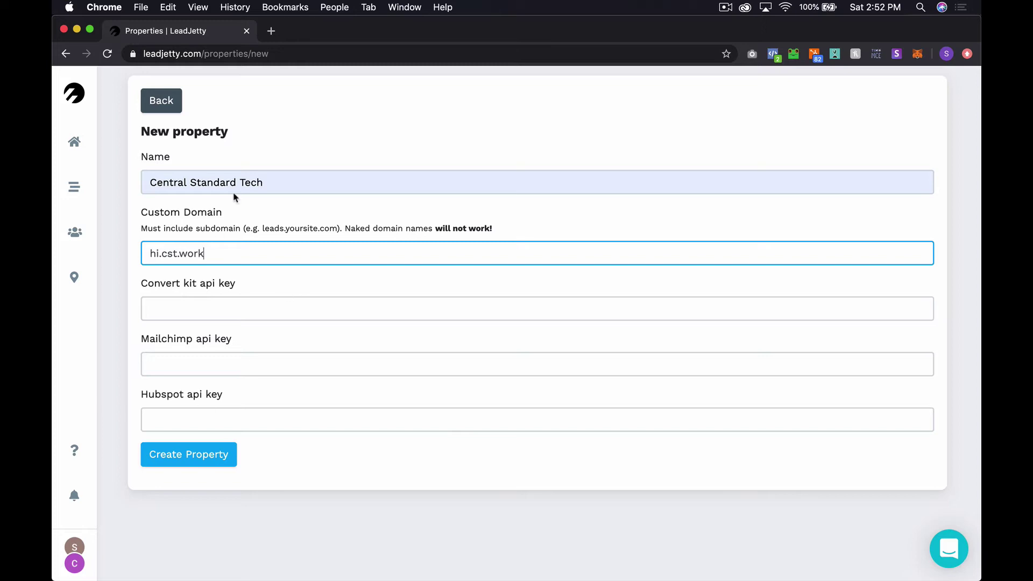
{"action": "left_click", "coordinate": [198, 460]}
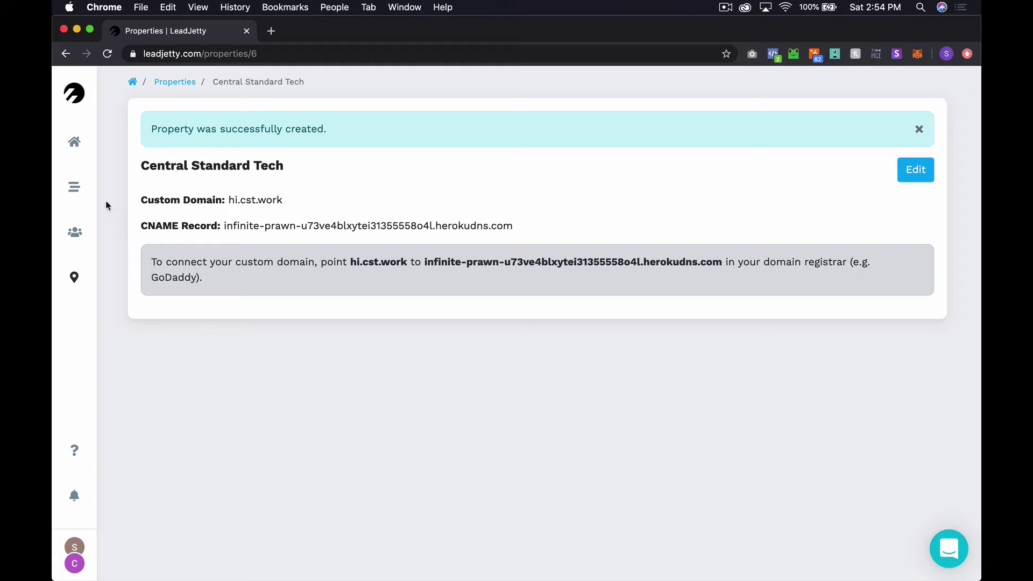
- Create a flow titled Demo assigned to the Central Standard Tech property and dismiss the notice
{"action": "left_click", "coordinate": [76, 190]}
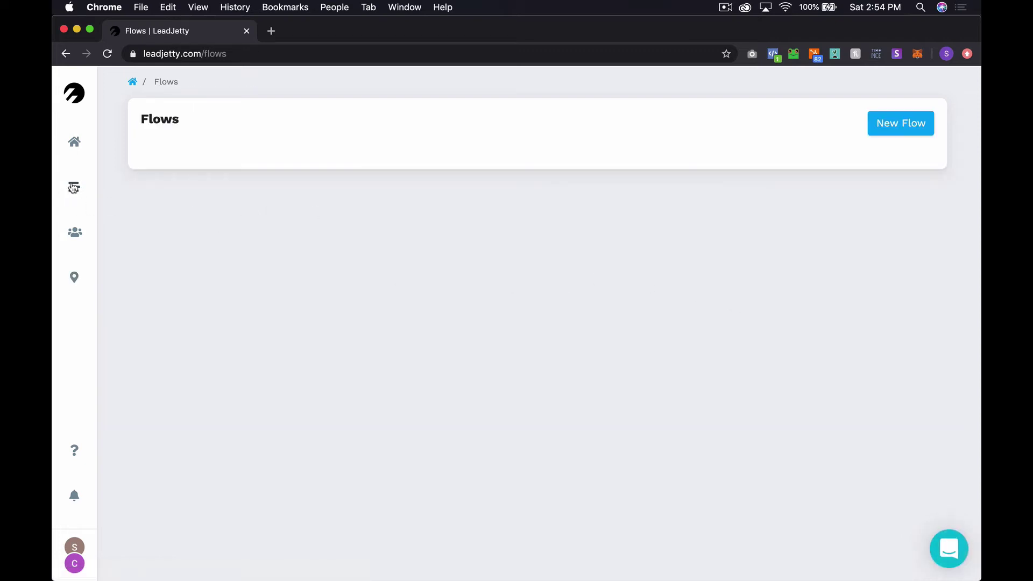
{"action": "left_click", "coordinate": [74, 98]}
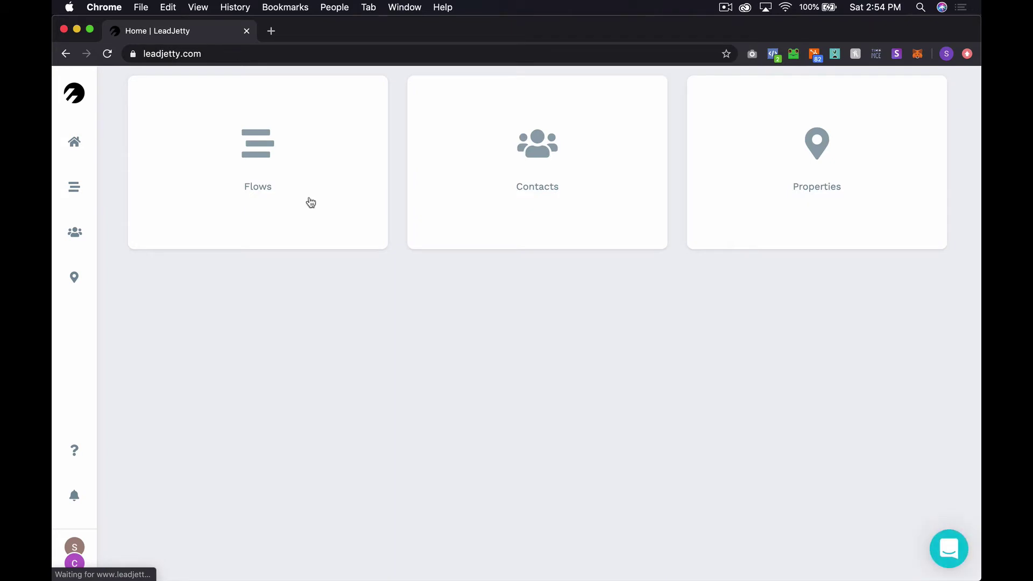
{"action": "left_click", "coordinate": [263, 152]}
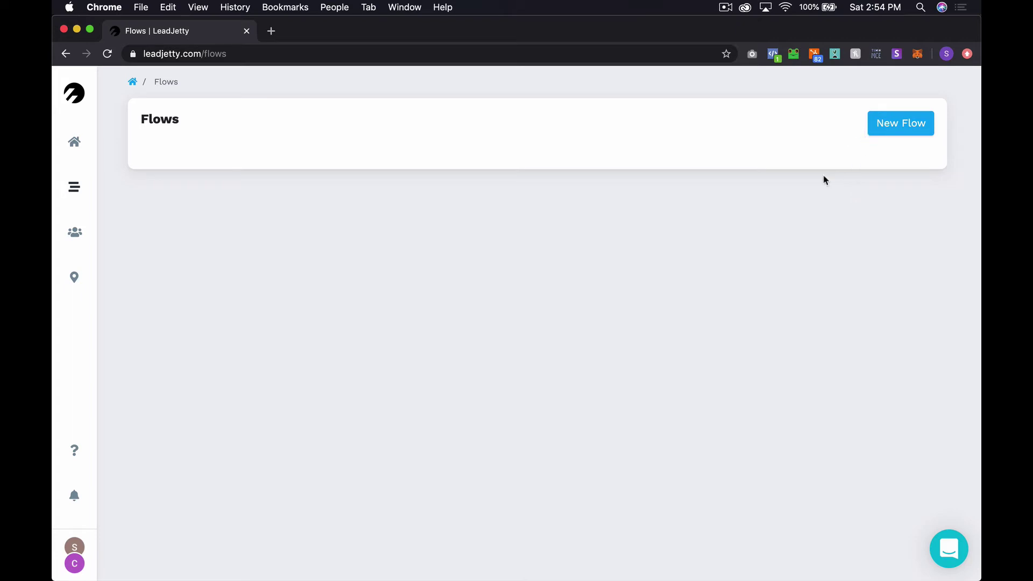
{"action": "left_click", "coordinate": [881, 134]}
{"action": "left_click", "coordinate": [318, 184]}
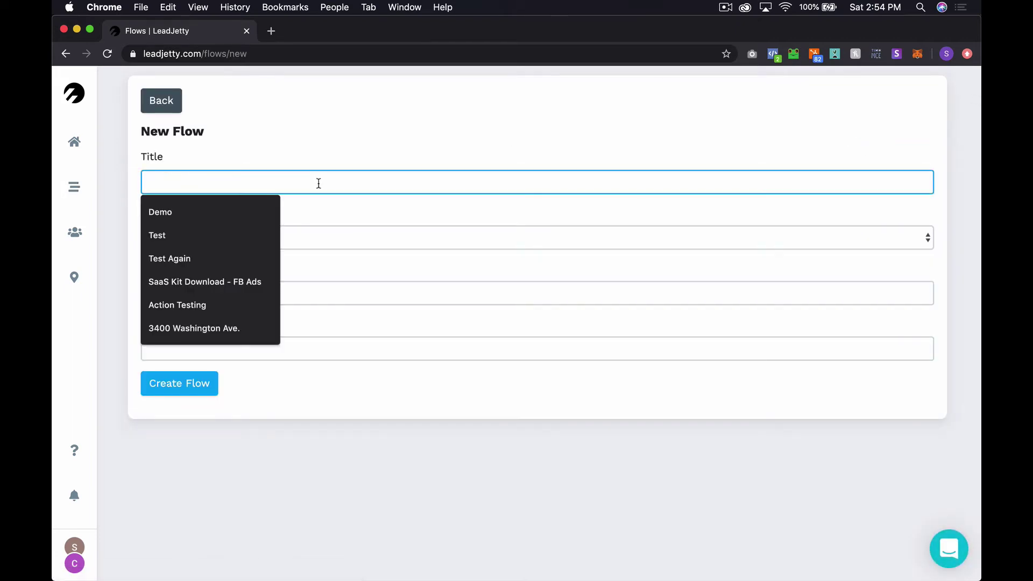
{"action": "type", "text": "Demo"}
{"action": "left_click", "coordinate": [347, 158]}
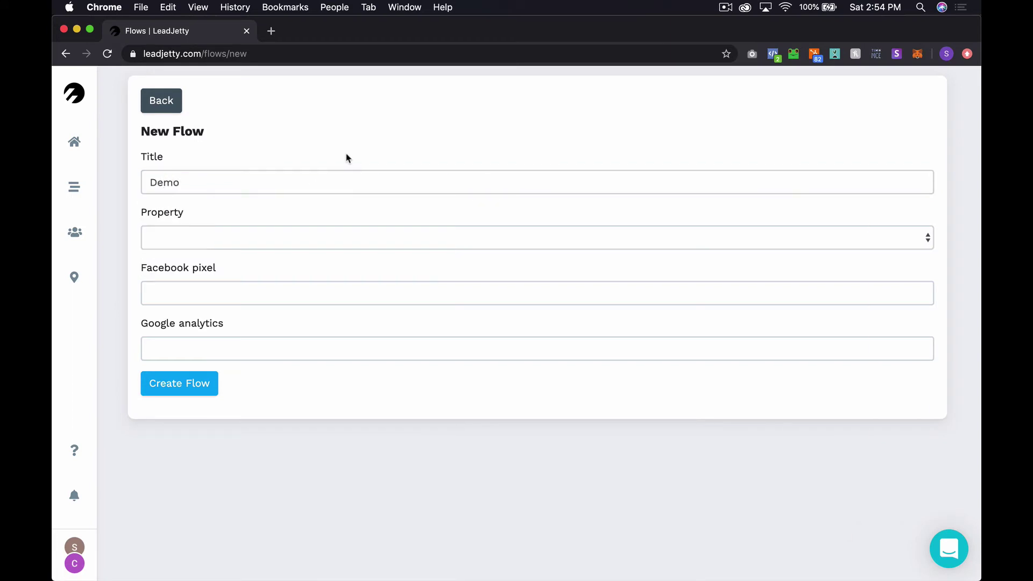
{"action": "left_click", "coordinate": [214, 237]}
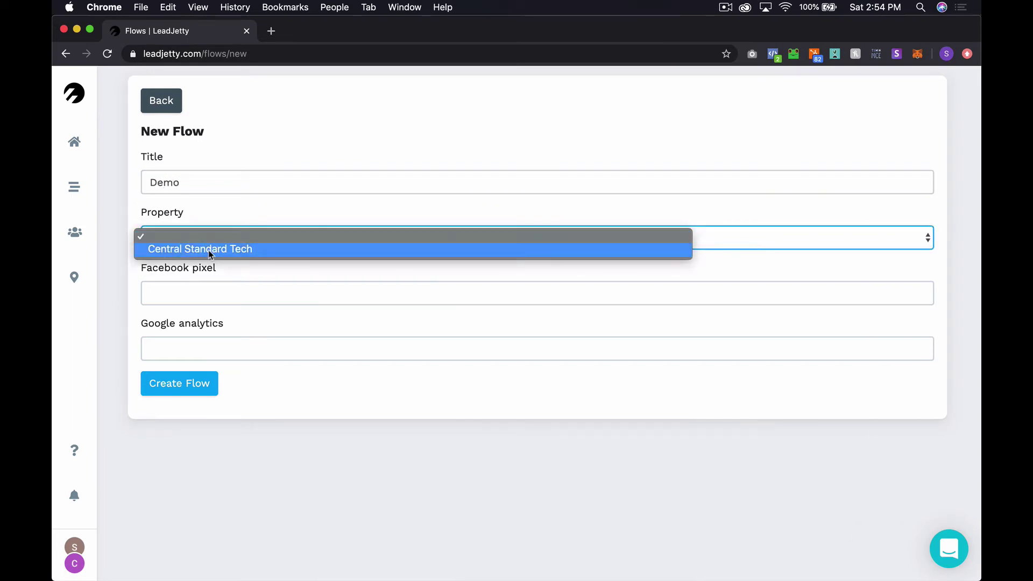
{"action": "left_click", "coordinate": [208, 251]}
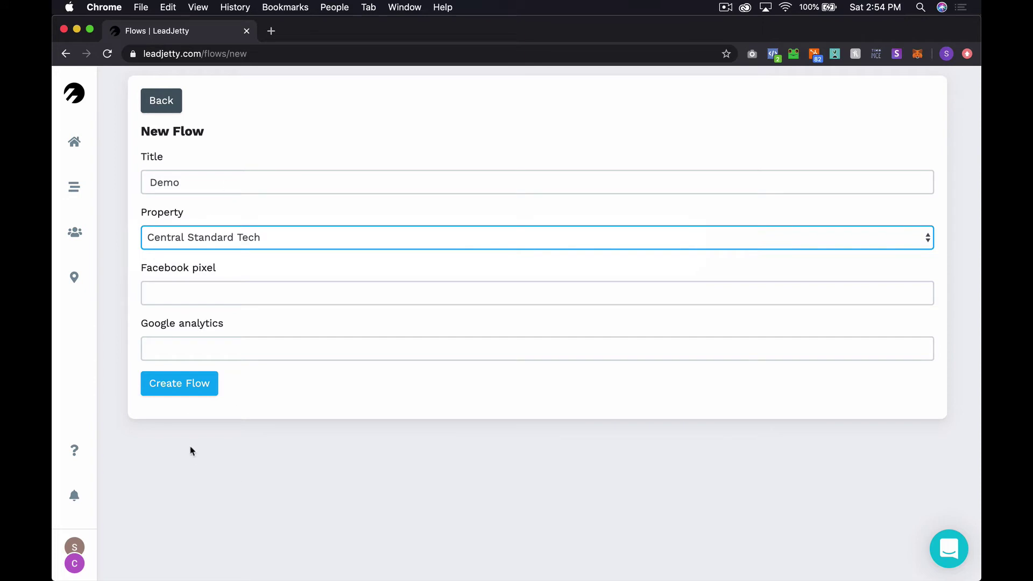
{"action": "left_click", "coordinate": [196, 388]}
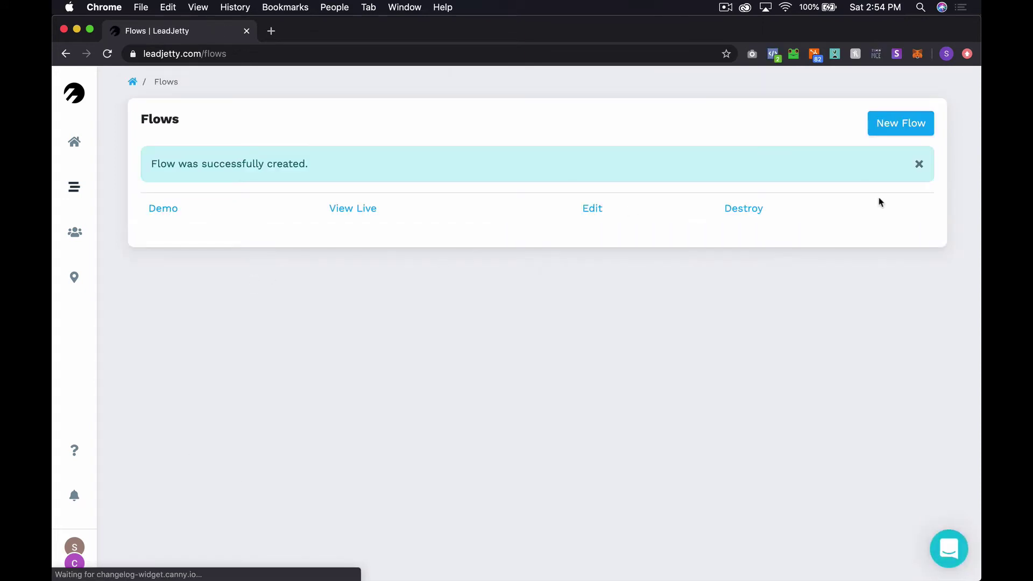
{"action": "left_click", "coordinate": [917, 167]}
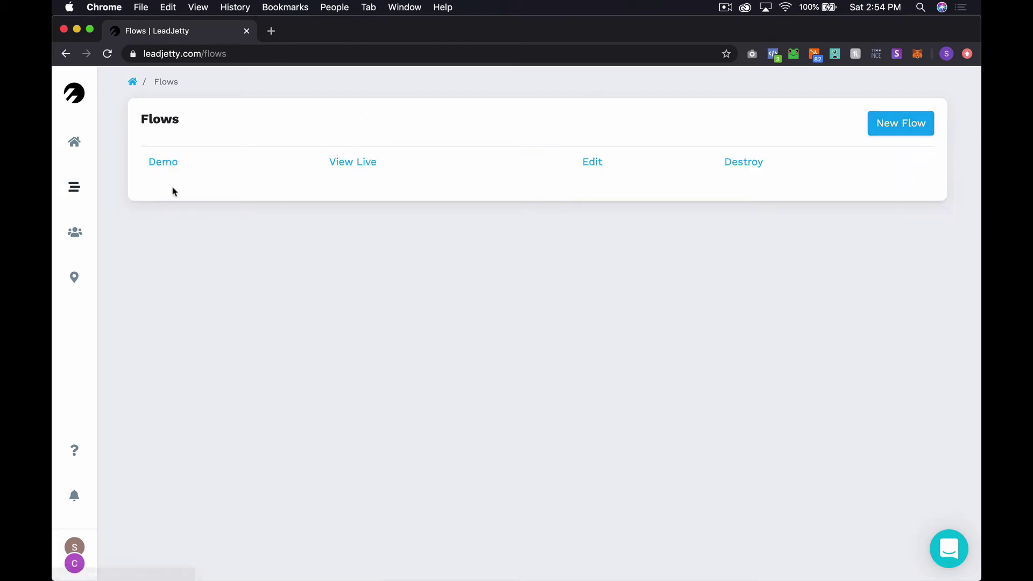
- Create a variant titled A in the Demo flow
{"action": "left_click", "coordinate": [164, 163]}
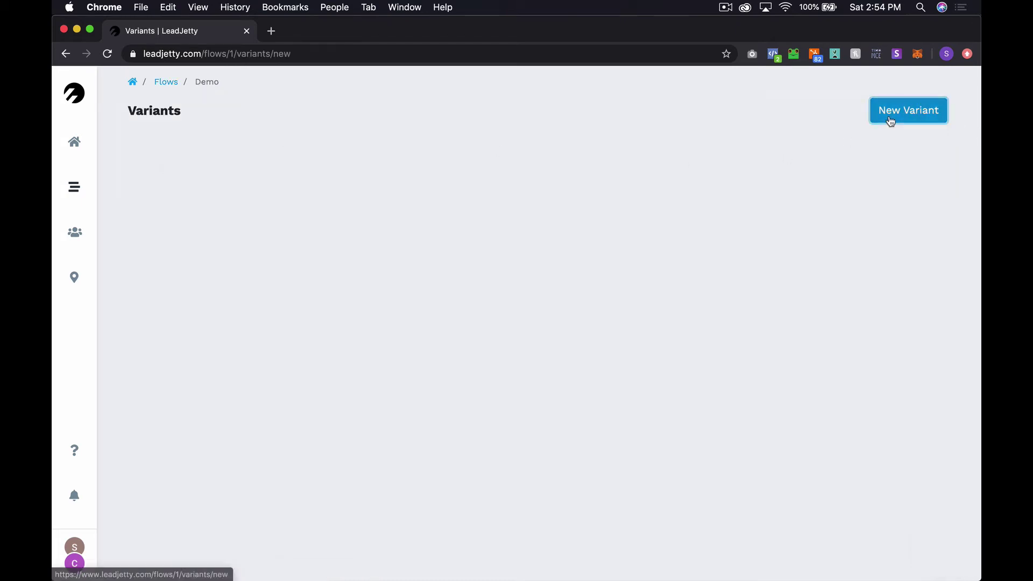
{"action": "left_click", "coordinate": [890, 118]}
{"action": "left_click", "coordinate": [196, 148]}
{"action": "type", "text": "A"}
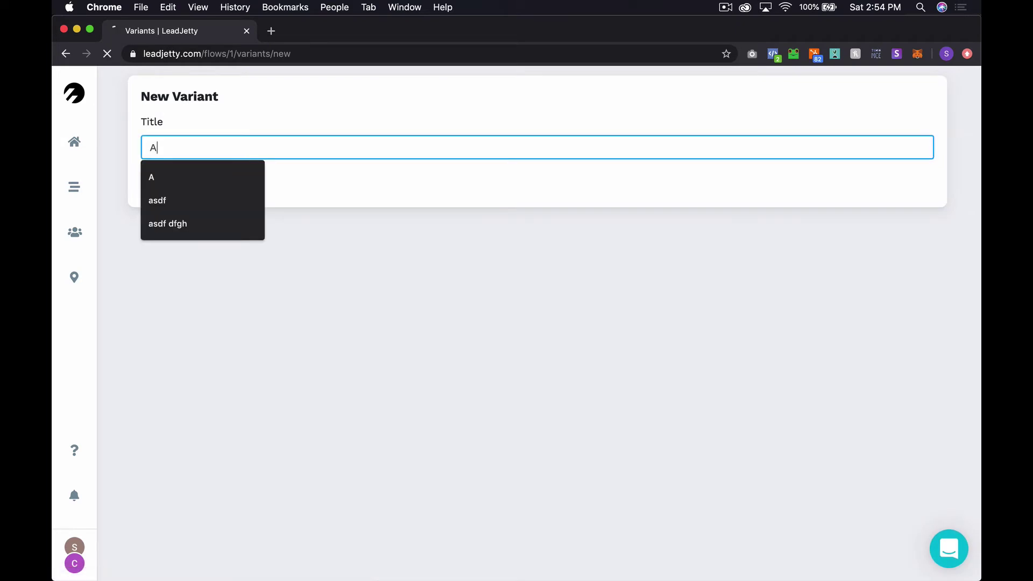
{"action": "key", "text": "Return"}
{"action": "left_click", "coordinate": [932, 151]}
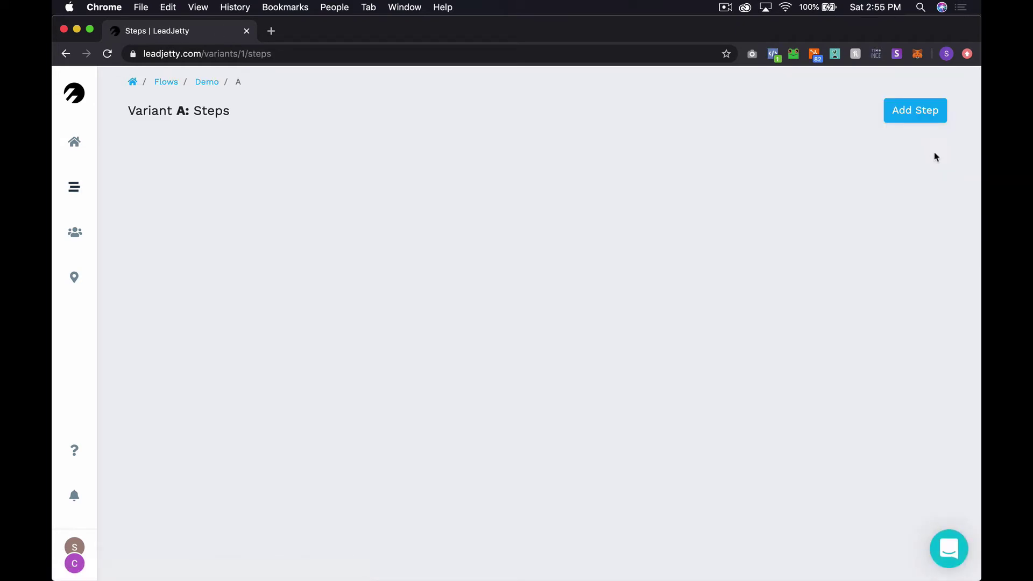
- Add a first step to variant A with a First name element and an Email element
{"action": "left_click", "coordinate": [918, 108]}
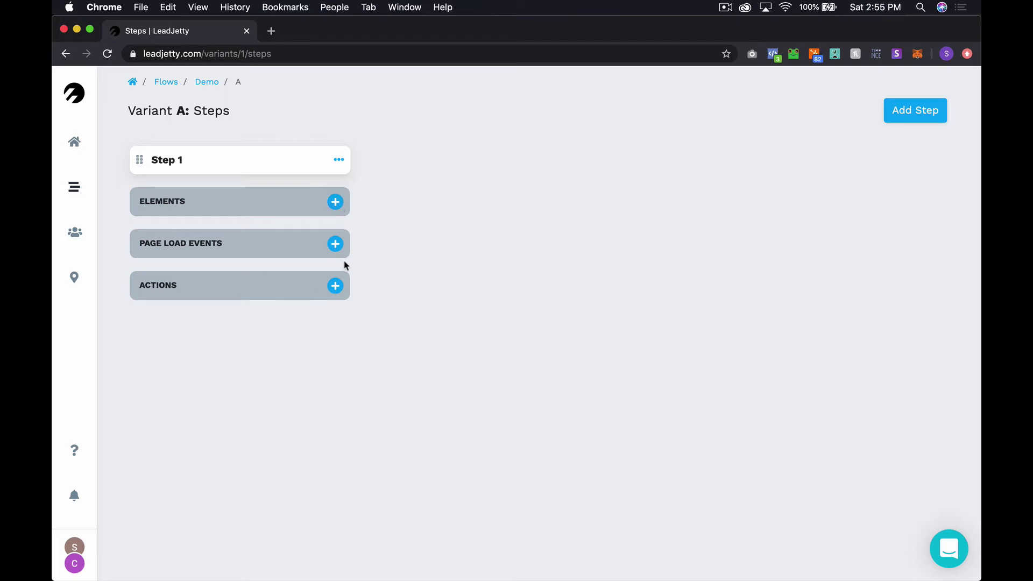
{"action": "left_click", "coordinate": [335, 202]}
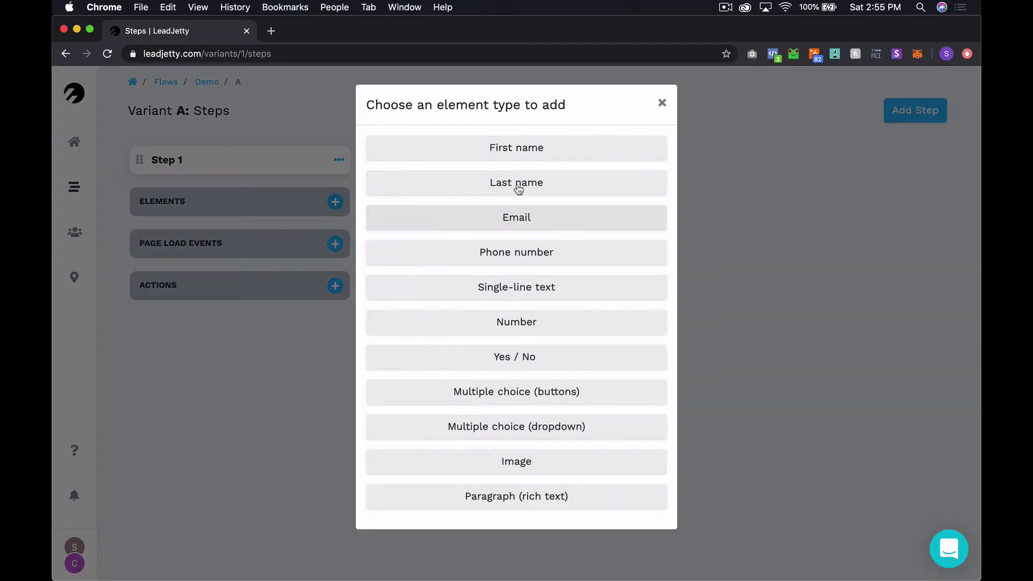
{"action": "left_click", "coordinate": [532, 157]}
{"action": "left_click", "coordinate": [336, 202]}
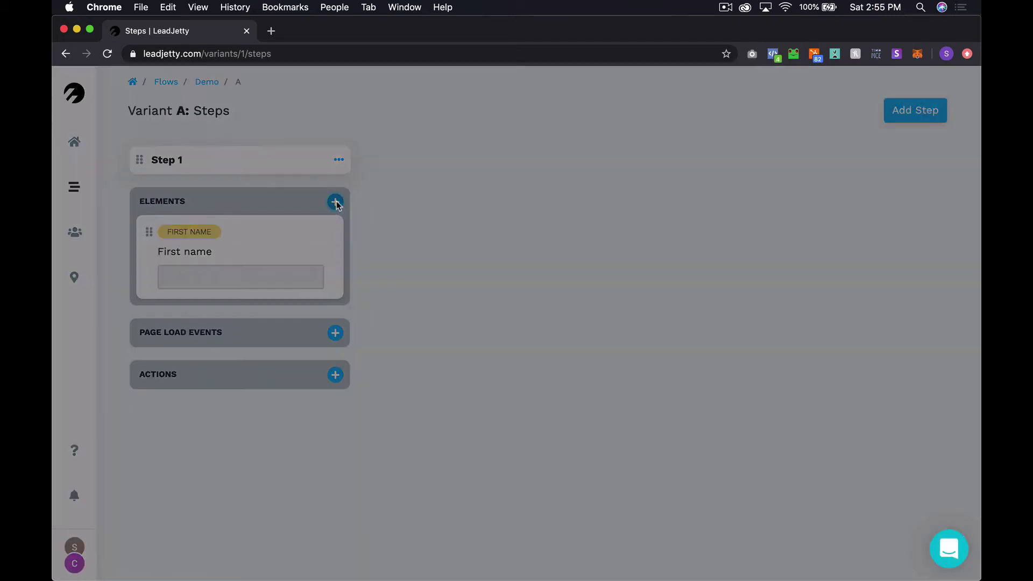
{"action": "left_click", "coordinate": [497, 218]}
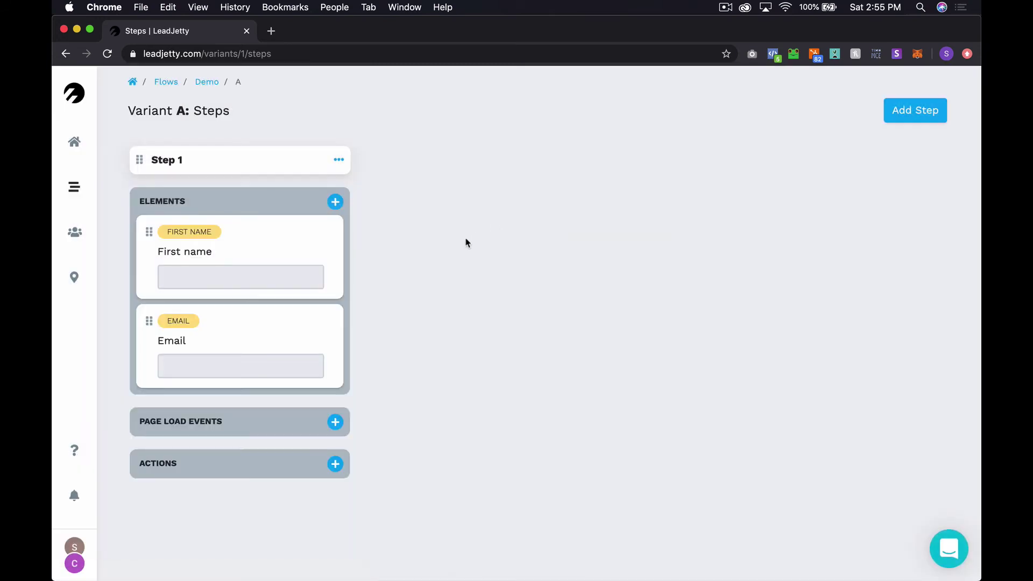
- Return to the Demo flow's variants and turn on variant A
{"action": "left_click", "coordinate": [206, 83]}
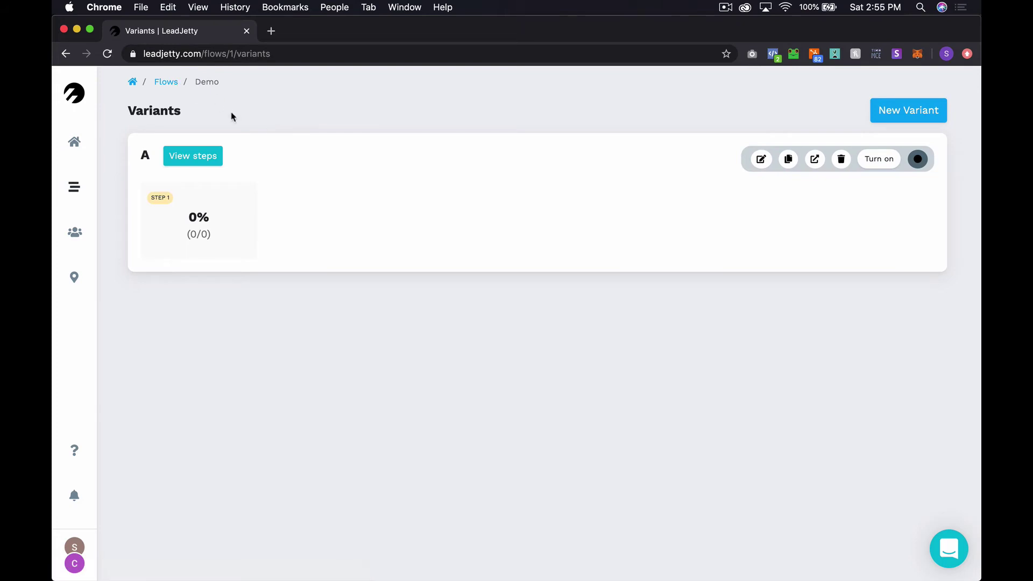
{"action": "left_click", "coordinate": [204, 160]}
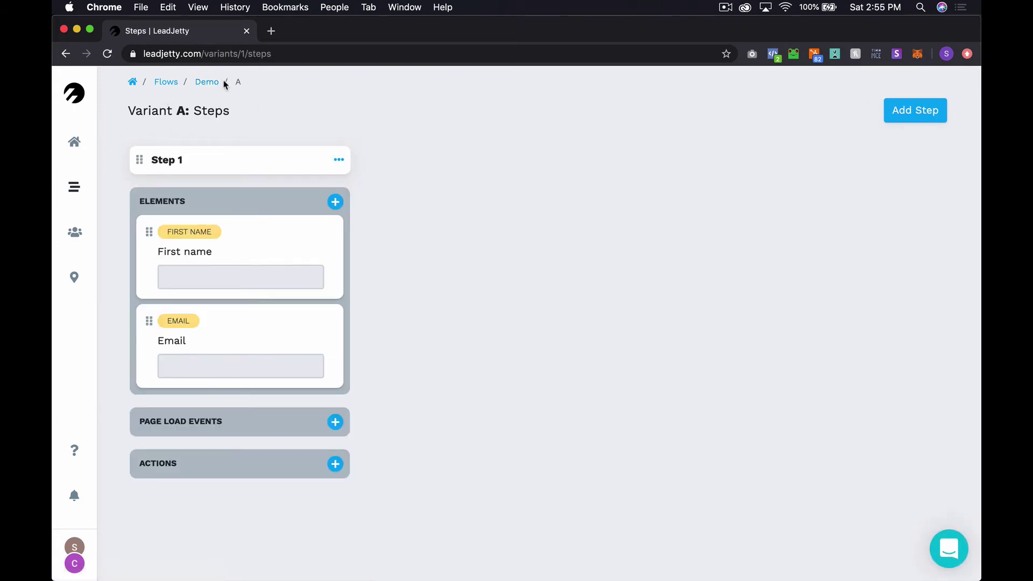
{"action": "left_click", "coordinate": [204, 82]}
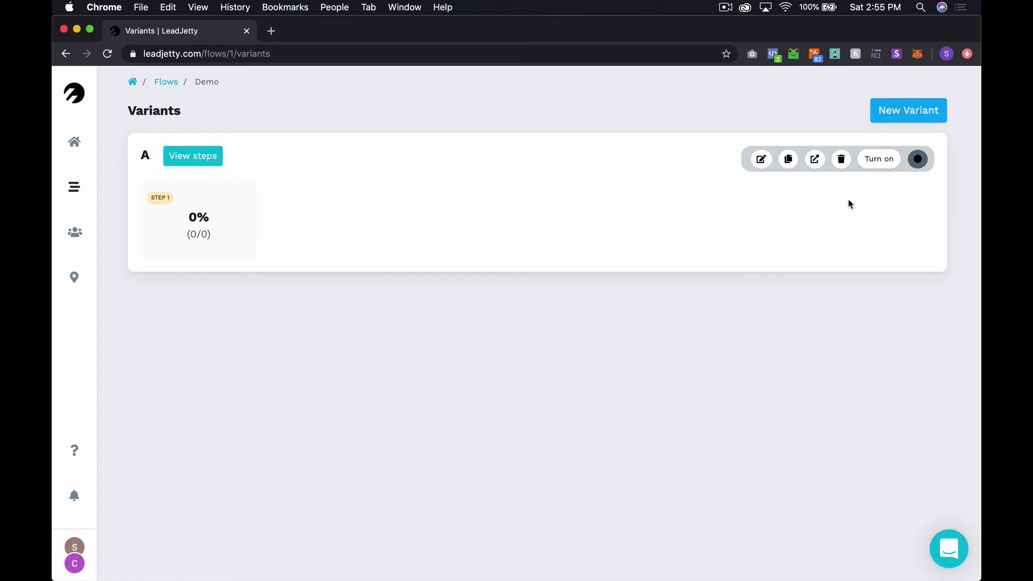
{"action": "left_click", "coordinate": [890, 161]}
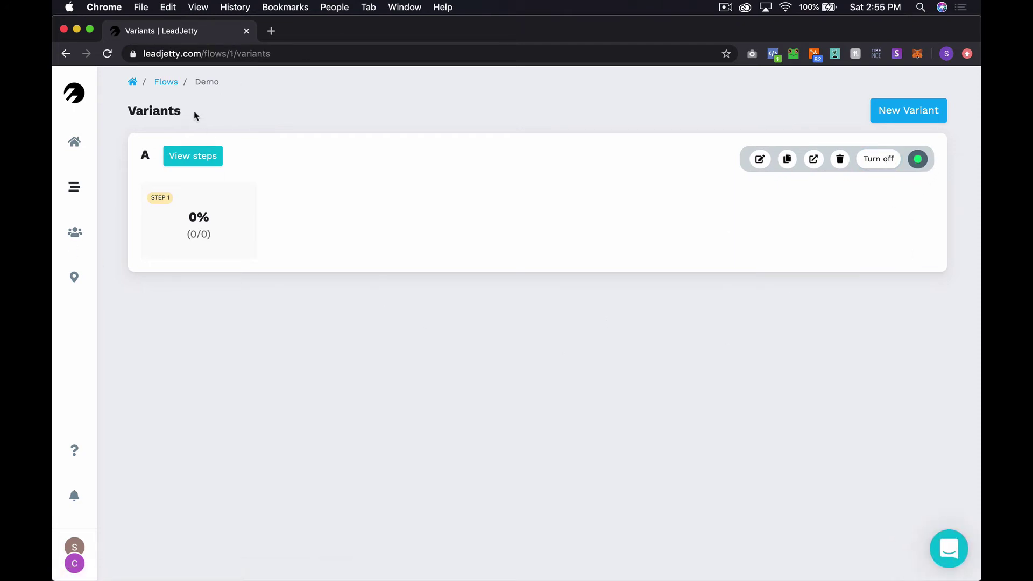
- View the live page of the Demo flow and return to the flow list
{"action": "left_click", "coordinate": [159, 83]}
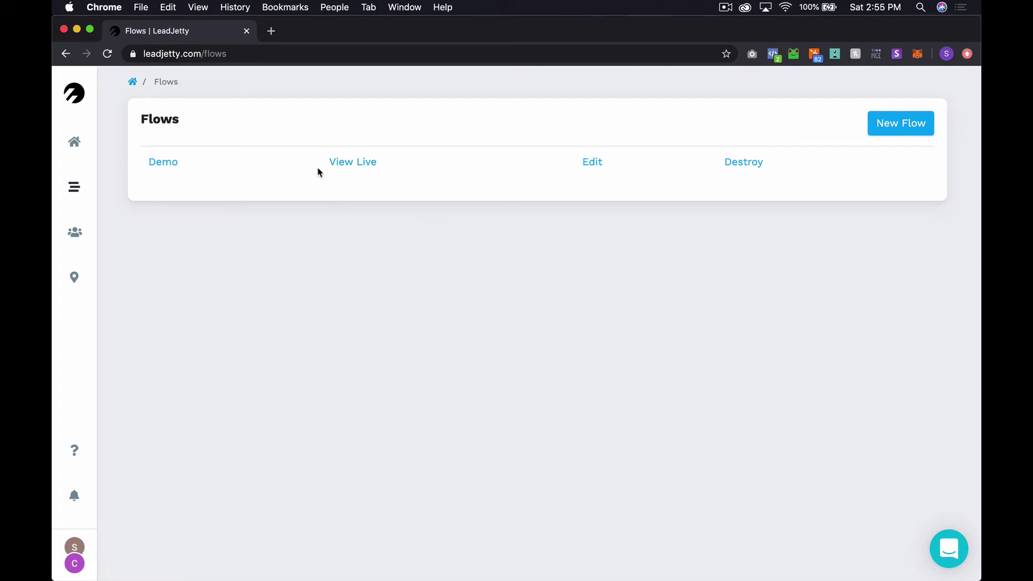
{"action": "left_click", "coordinate": [347, 170]}
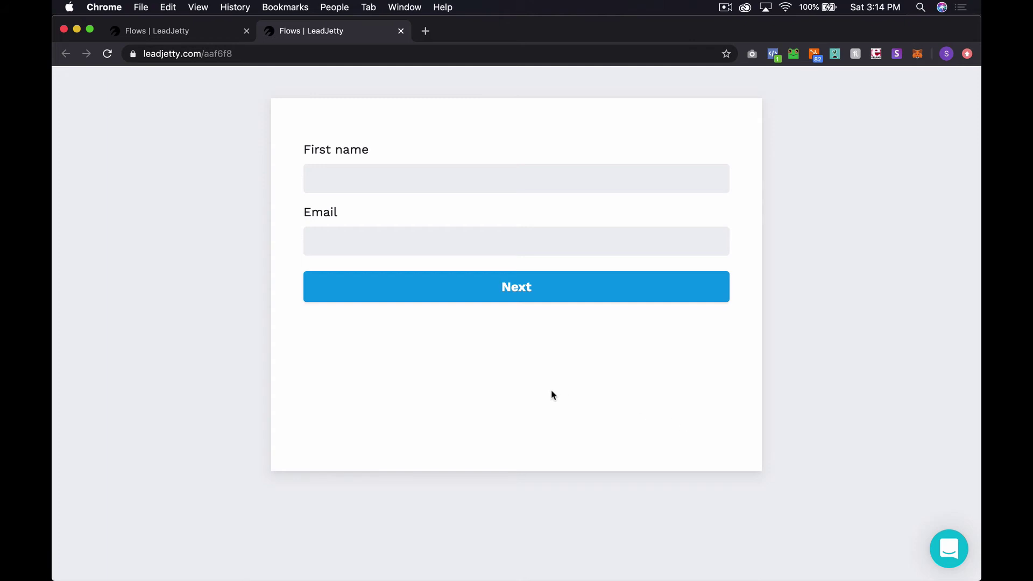
{"action": "left_click", "coordinate": [190, 34]}
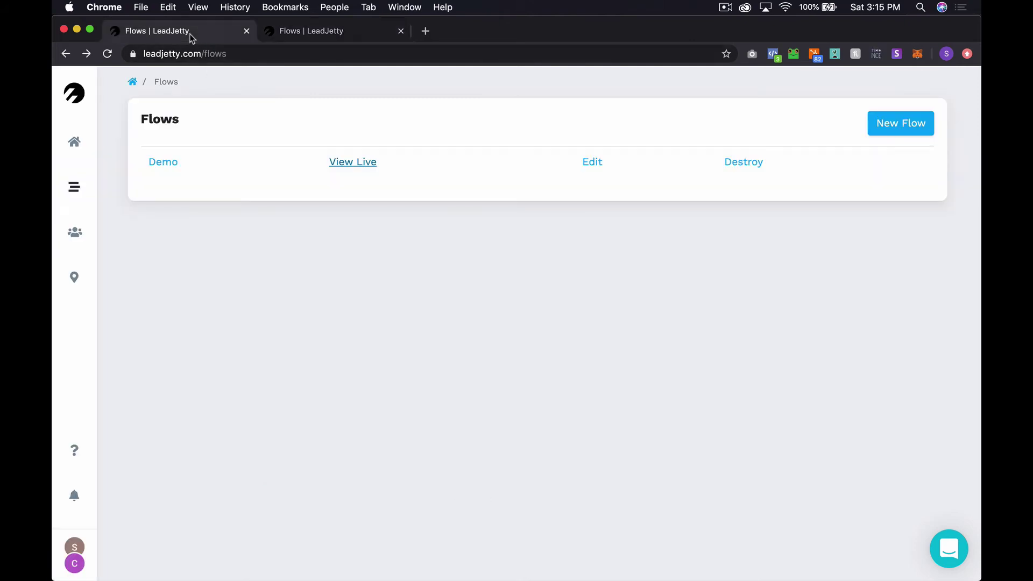
- Copy the herokudns.com CNAME target from the Central Standard Tech property and switch to GoDaddy's DNS management for cst.work
{"action": "left_click", "coordinate": [76, 278]}
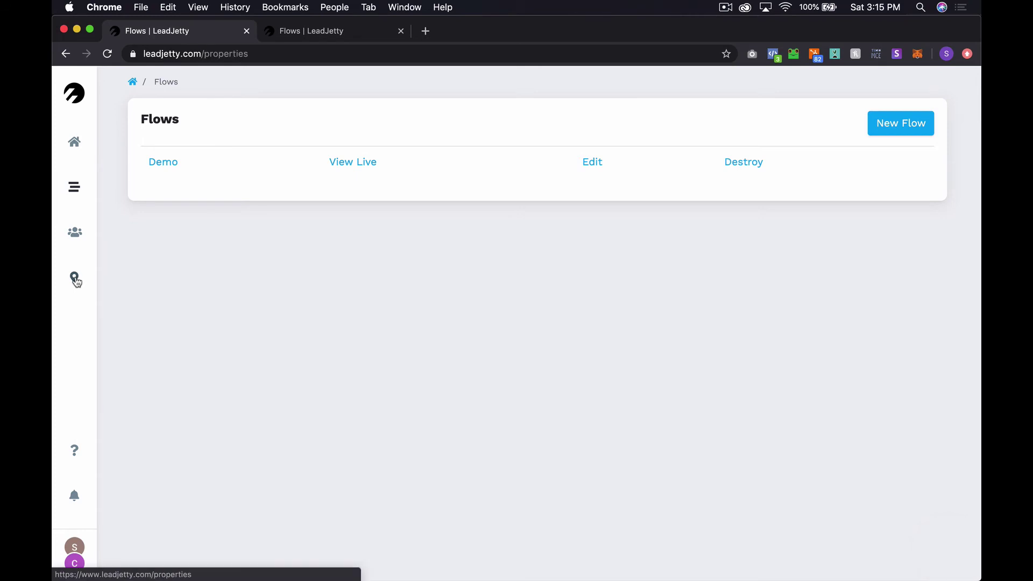
{"action": "left_click", "coordinate": [637, 197]}
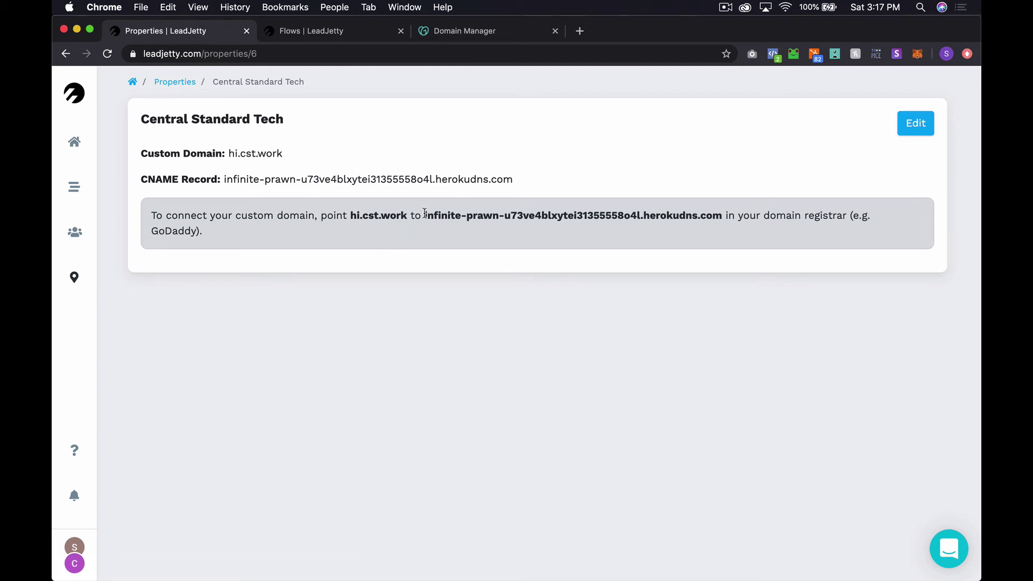
{"action": "left_click_drag", "start_coordinate": [424, 214], "coordinate": [724, 218]}
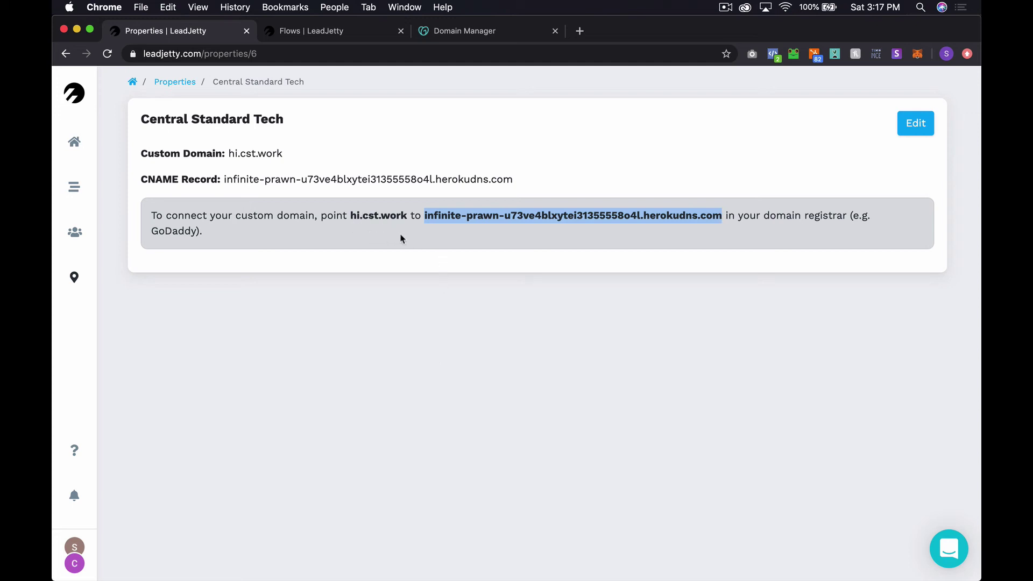
{"action": "left_click", "coordinate": [489, 34]}
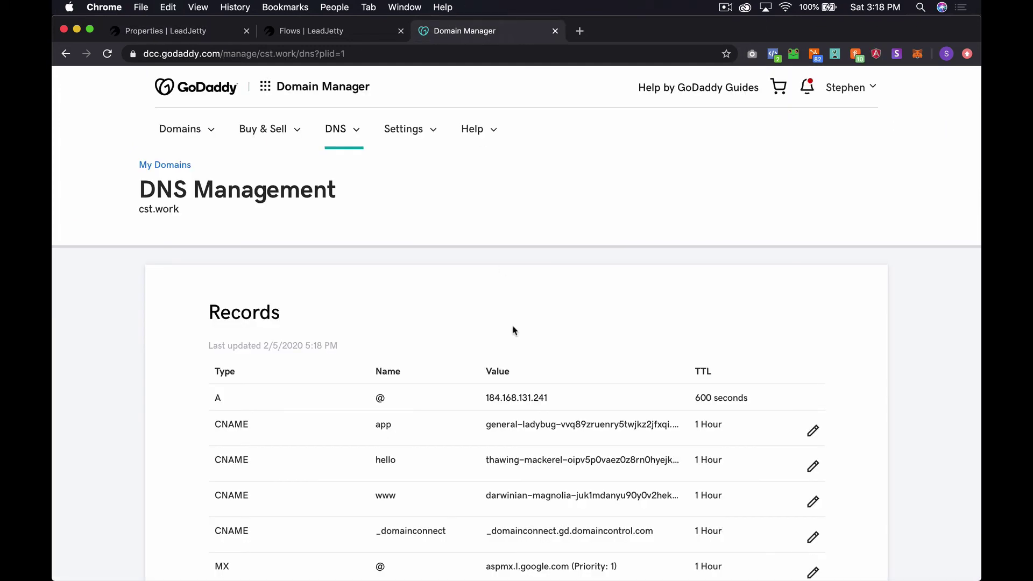
- Start a new CNAME record in the cst.work DNS records with the host hi
{"action": "scroll", "coordinate": [513, 330], "scroll_direction": "down", "scroll_amount": 8}
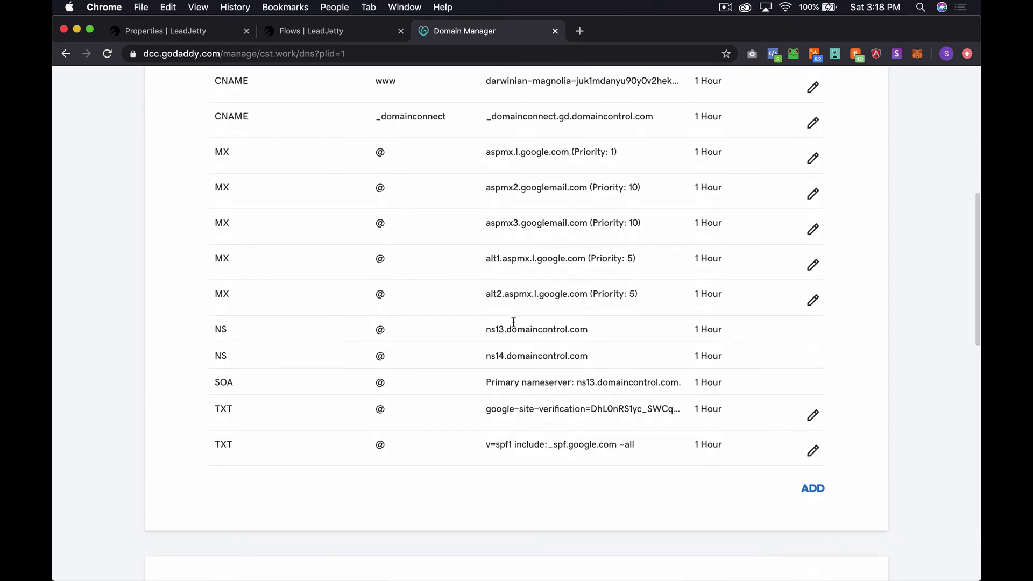
{"action": "left_click", "coordinate": [813, 491]}
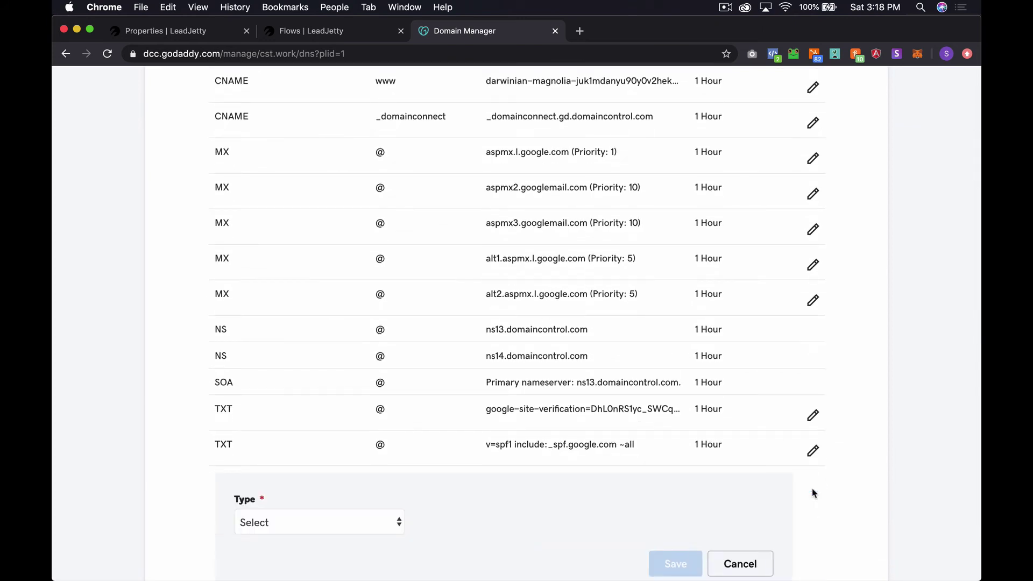
{"action": "left_click", "coordinate": [363, 527]}
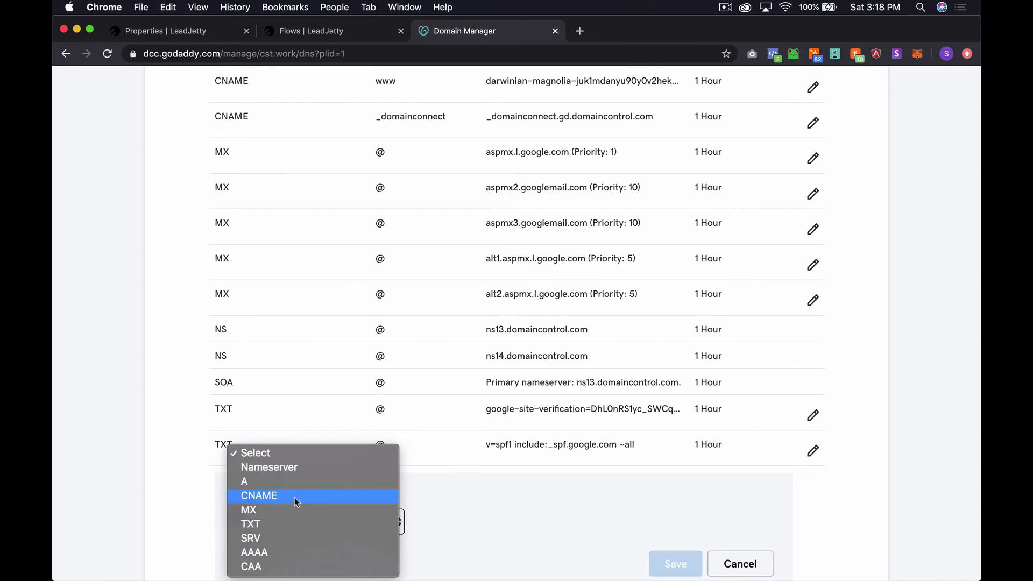
{"action": "left_click", "coordinate": [298, 496]}
{"action": "scroll", "coordinate": [485, 458], "scroll_direction": "down", "scroll_amount": 2}
{"action": "left_click", "coordinate": [459, 442]}
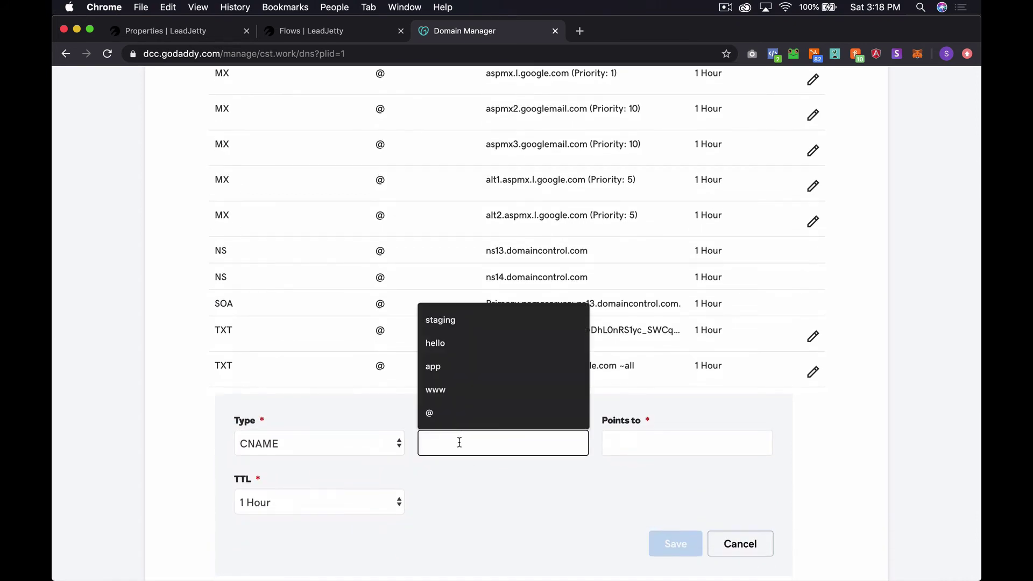
{"action": "type", "text": "hi"}
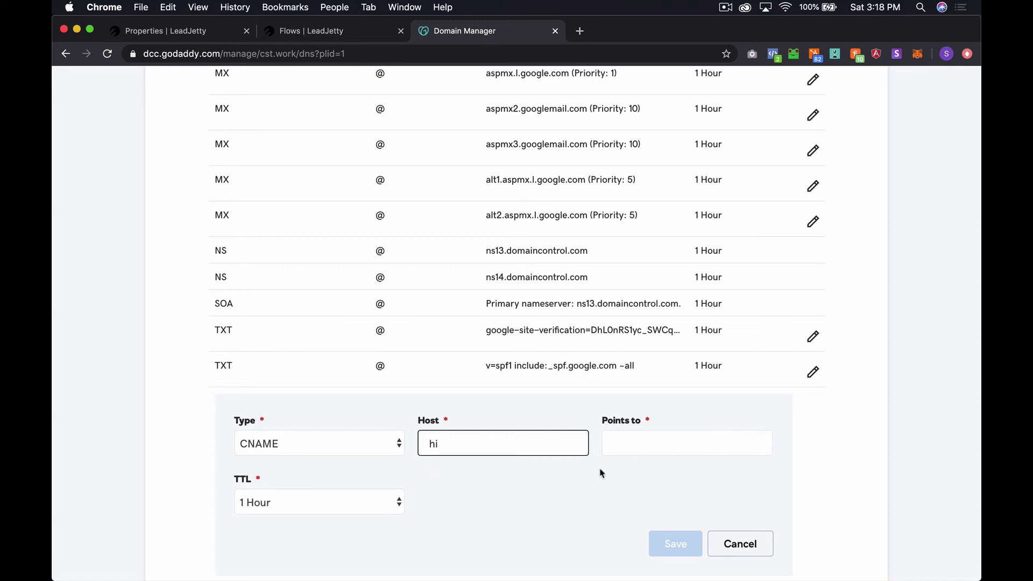
- Point the hi CNAME record to the copied herokudns.com target and save the record
{"action": "left_click", "coordinate": [638, 440]}
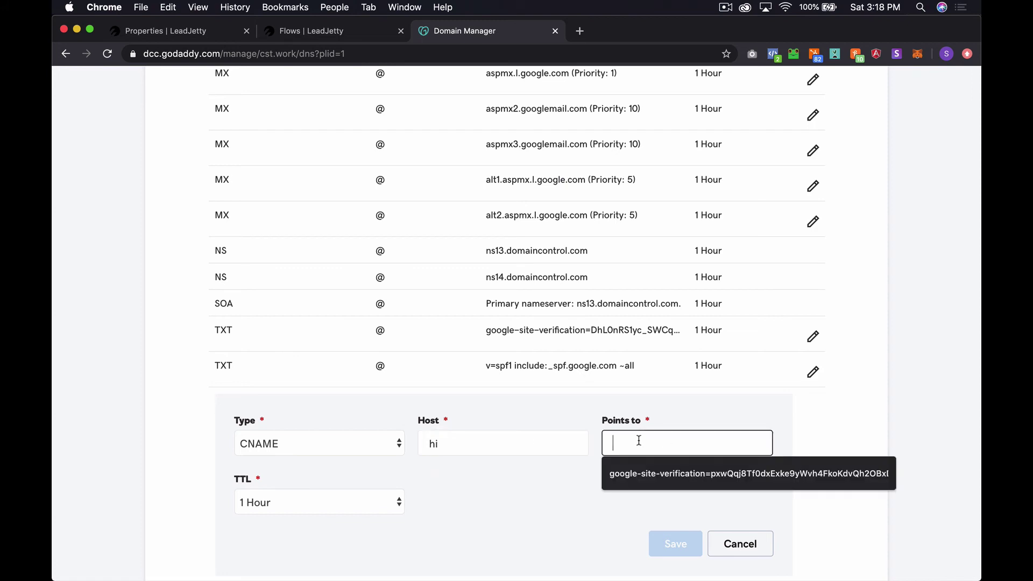
{"action": "key", "text": "super+v"}
{"action": "key", "text": "super+Left"}
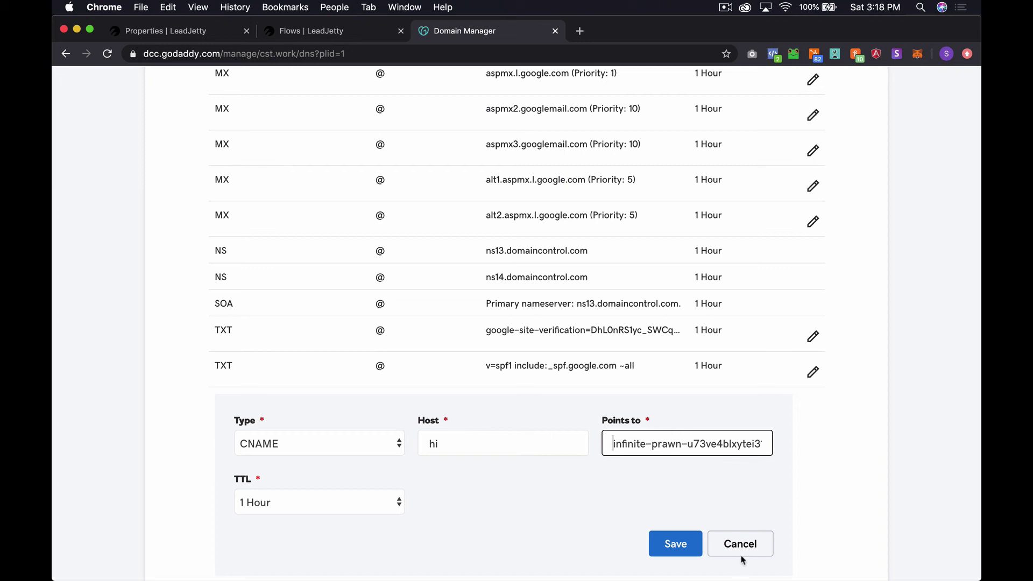
{"action": "scroll", "coordinate": [742, 556], "scroll_direction": "down", "scroll_amount": 3}
{"action": "left_click", "coordinate": [691, 464]}
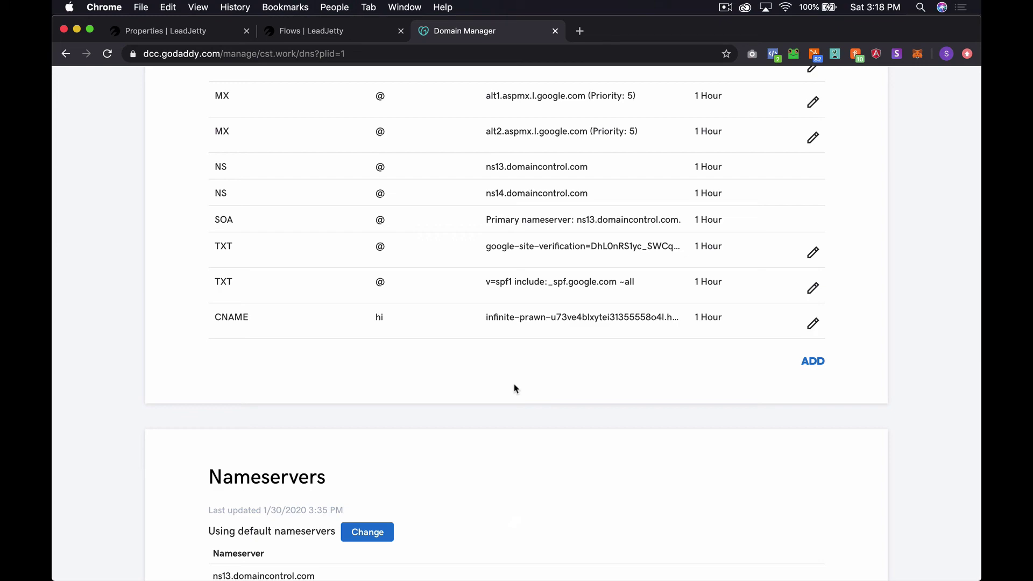
{"action": "scroll", "coordinate": [515, 389], "scroll_direction": "up", "scroll_amount": 15}
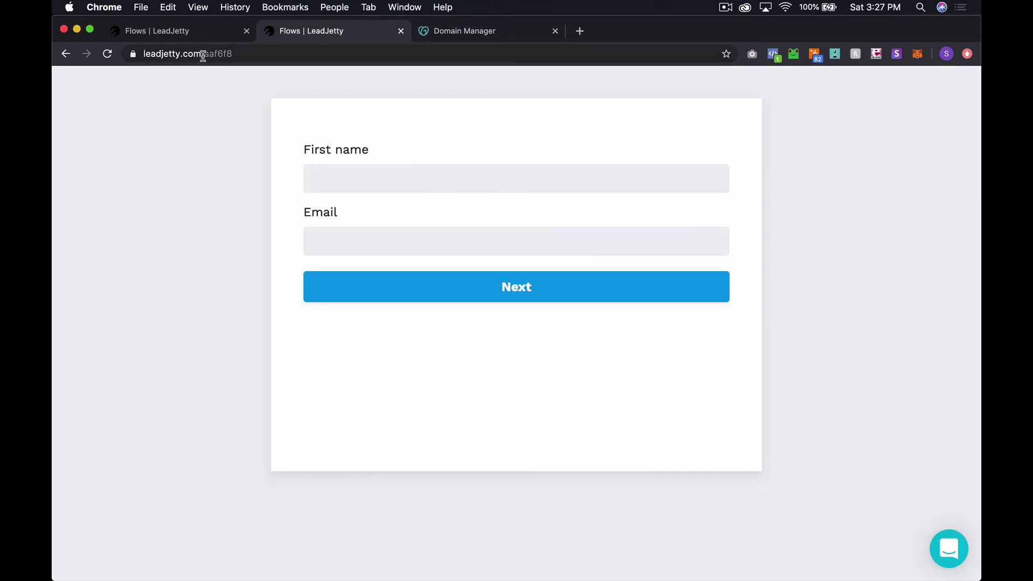
- Load the live Demo flow on the custom domain at hi.cst.work/aaf6f8 and check its address
{"action": "left_click_drag", "start_coordinate": [203, 56], "coordinate": [145, 66]}
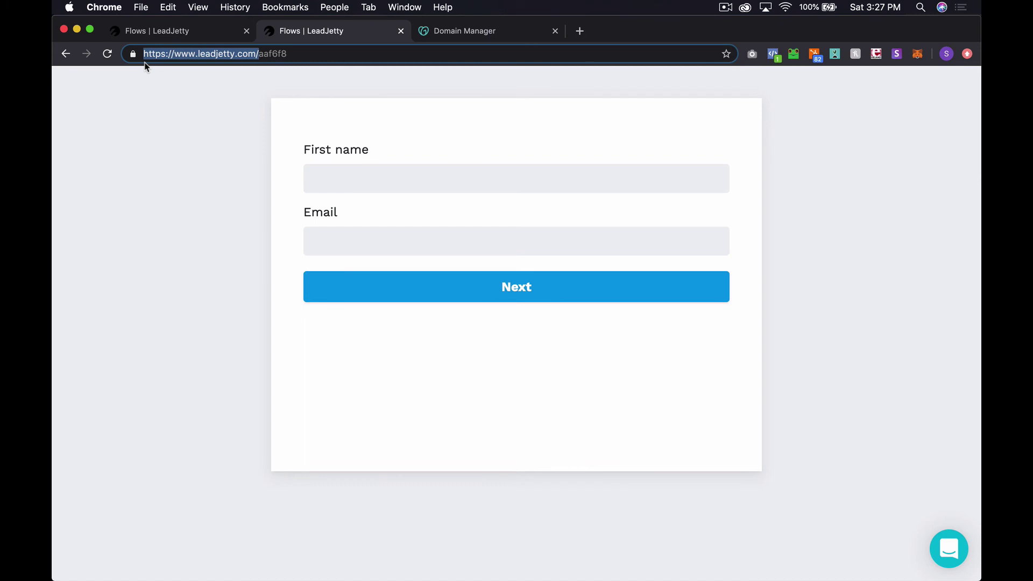
{"action": "type", "text": "hi.cst."}
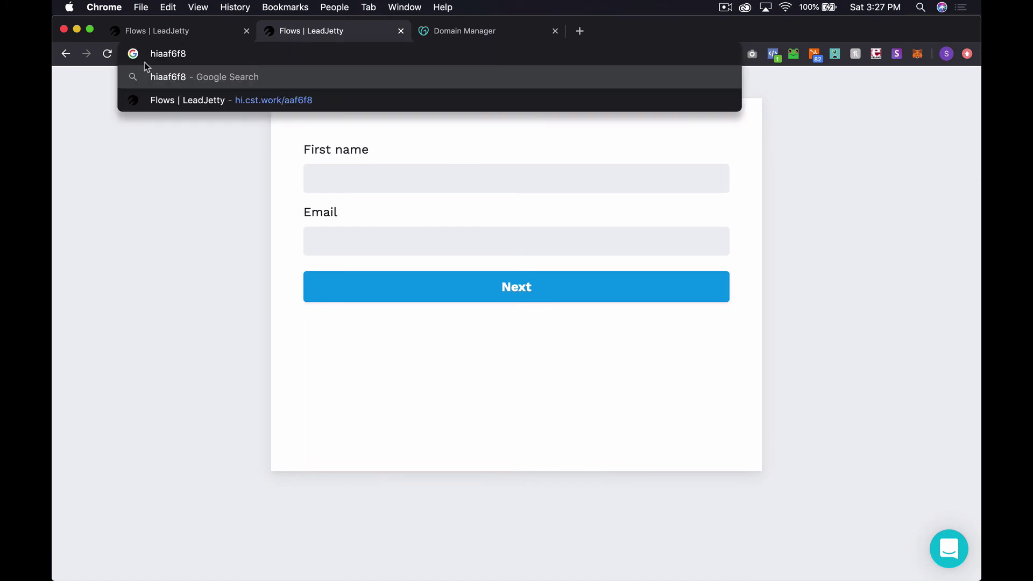
{"action": "type", "text": "work/"}
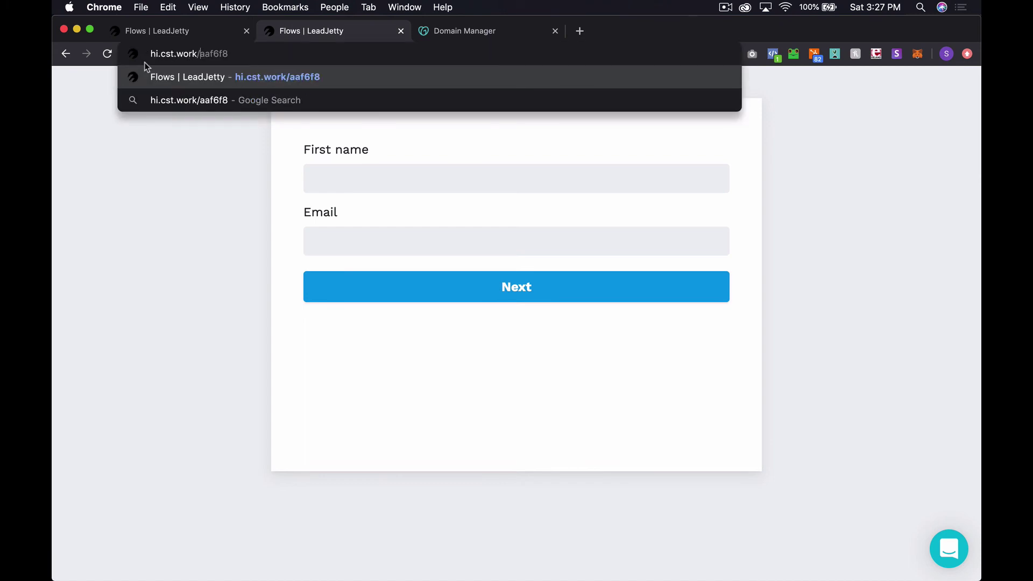
{"action": "key", "text": "Return"}
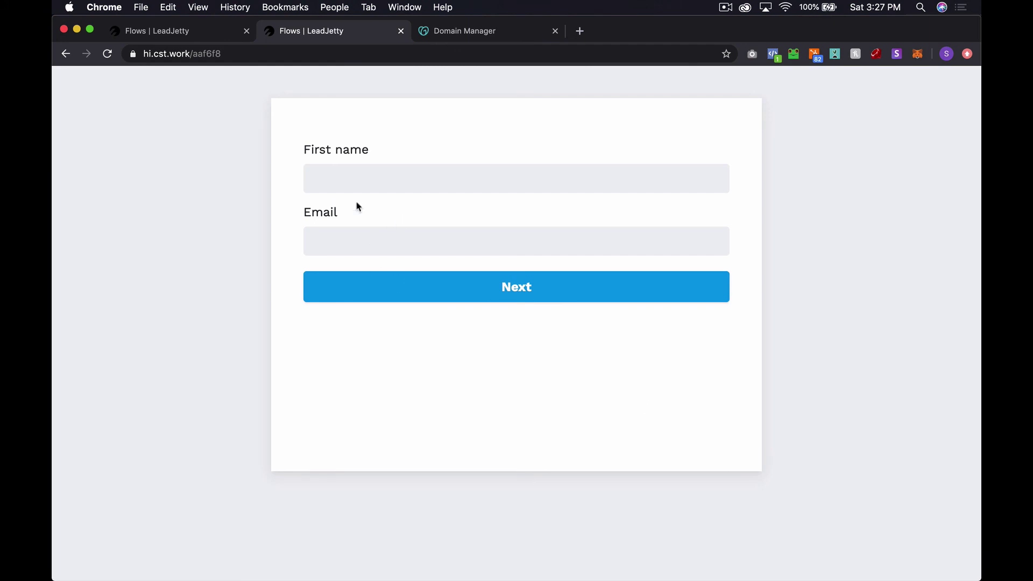
{"action": "left_click", "coordinate": [219, 53]}
{"action": "left_click", "coordinate": [220, 54]}
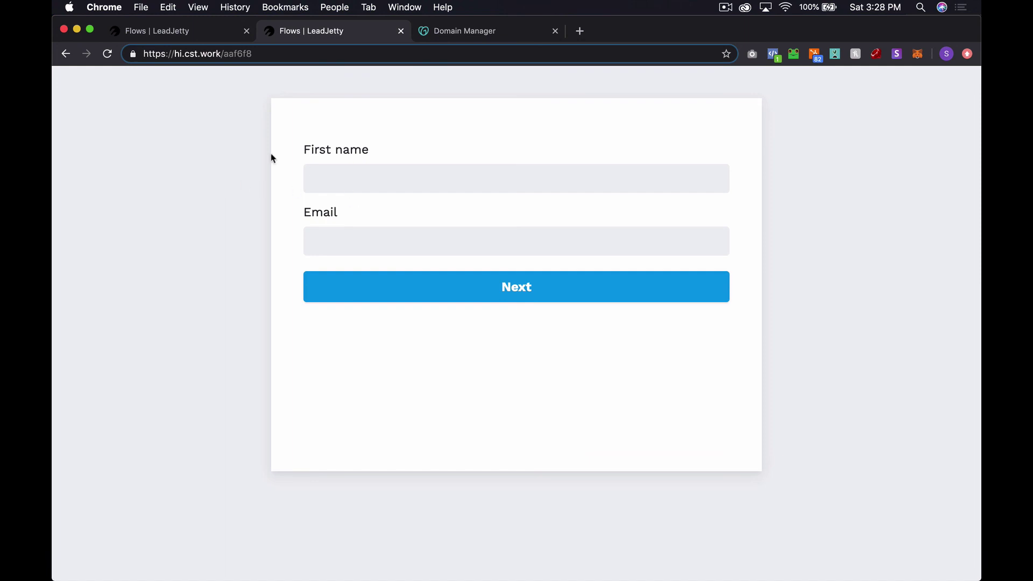
{"action": "left_click", "coordinate": [309, 87]}
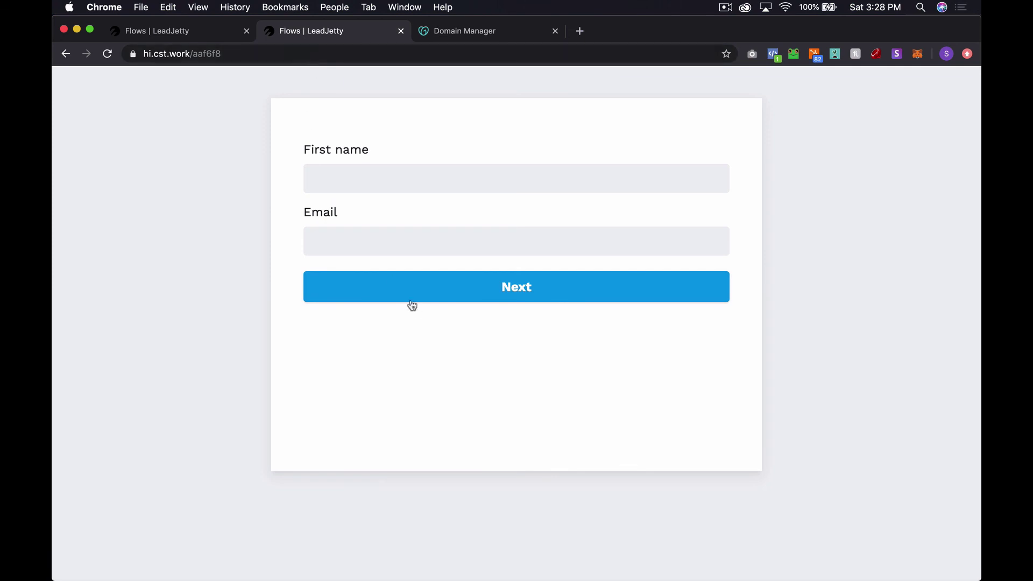
- View the root page of hi.cst.work without the flow path and go back to the live flow
{"action": "double_click", "coordinate": [208, 54]}
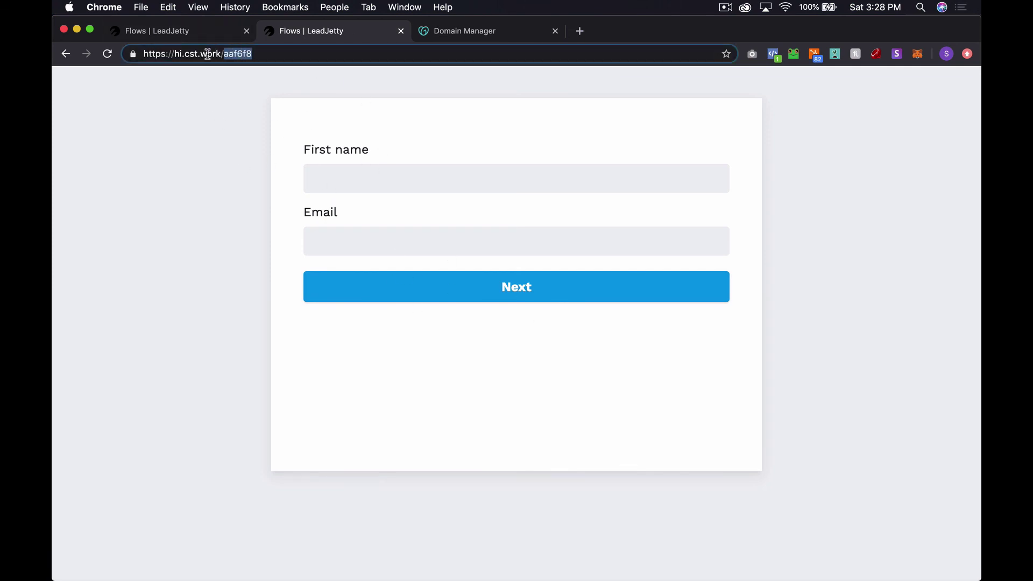
{"action": "key", "text": "BackSpace"}
{"action": "key", "text": "Return"}
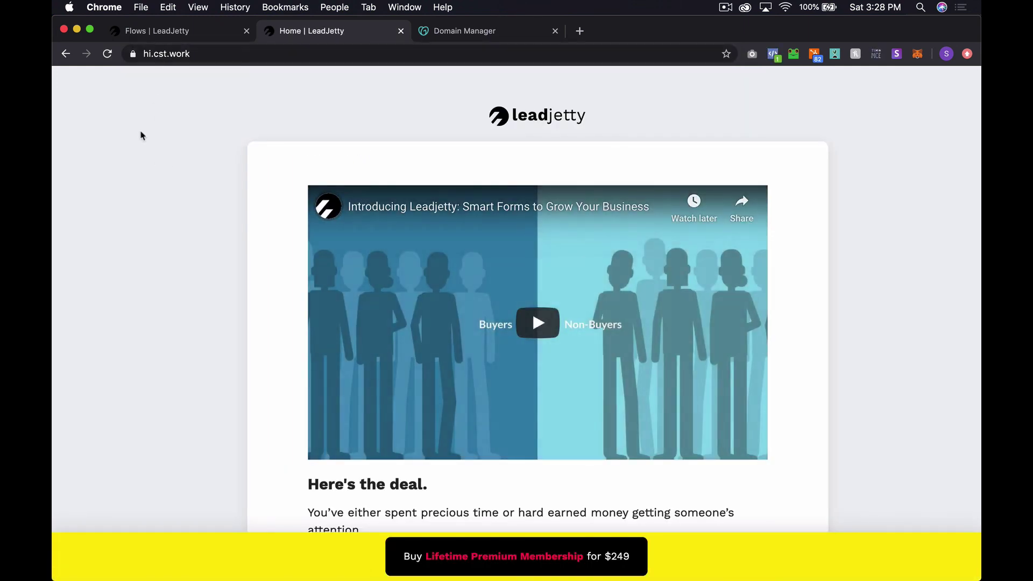
{"action": "left_click", "coordinate": [68, 56]}
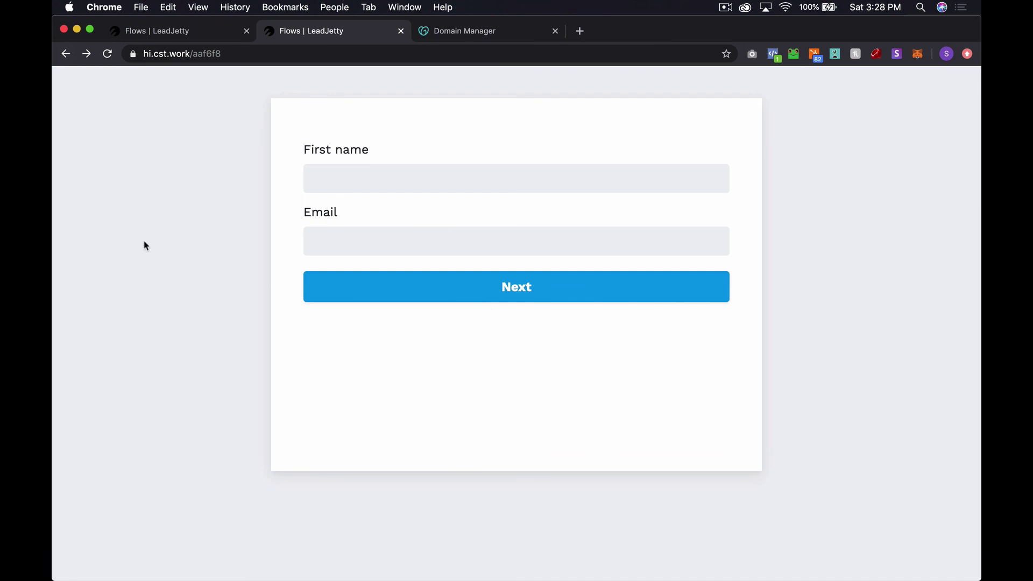
- Return to the LeadJetty flow list, view the support chat's options and close the chat
{"action": "left_click", "coordinate": [174, 34]}
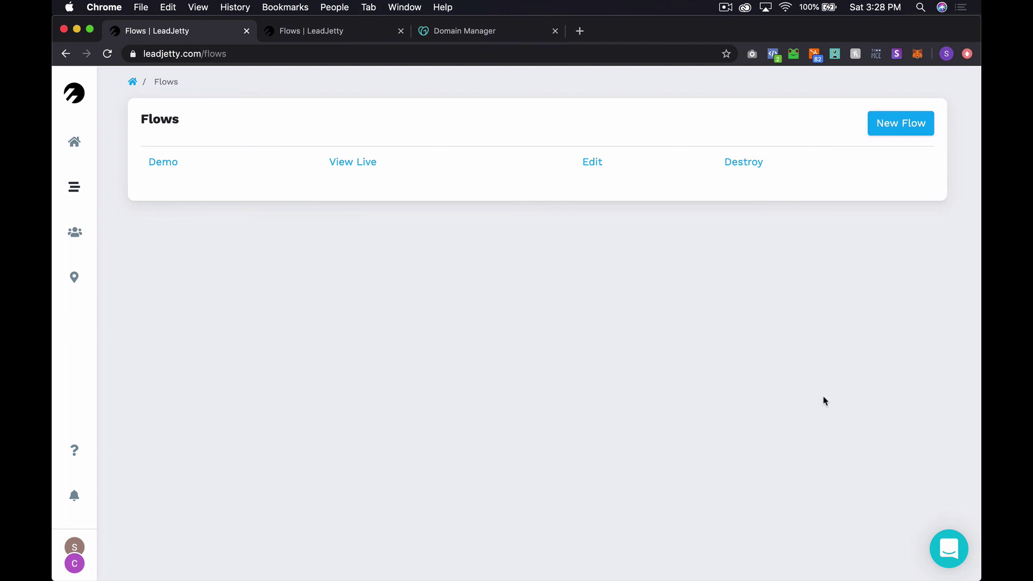
{"action": "left_click", "coordinate": [946, 554]}
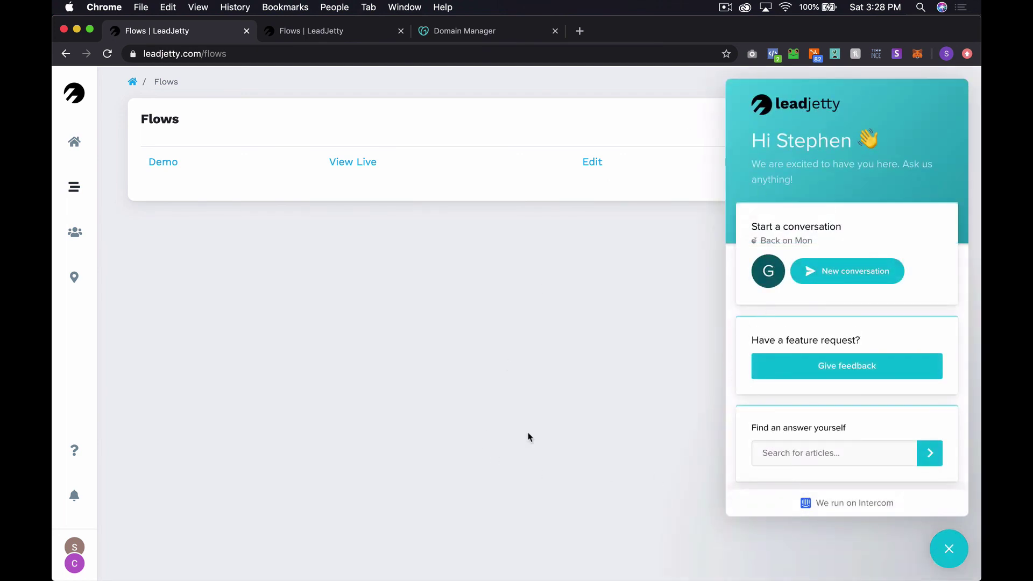
{"action": "left_click", "coordinate": [958, 551]}
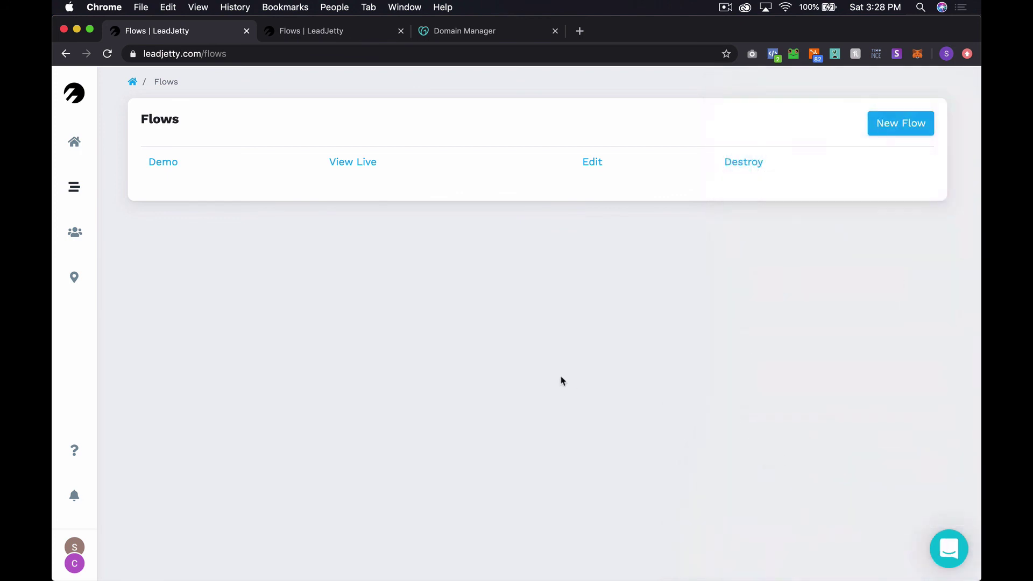